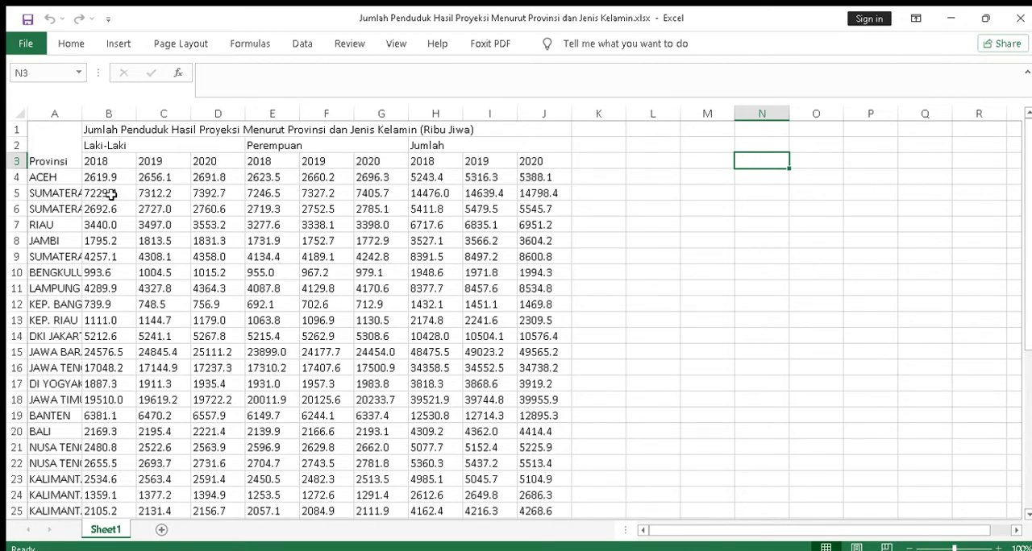
Widen column A so that the full province names fit.
click(106, 194)
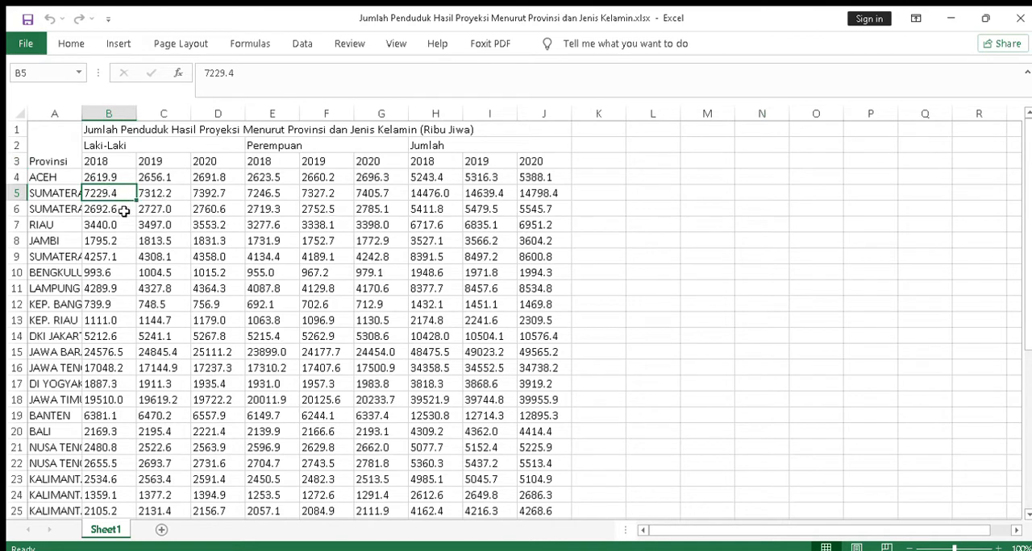
drag(81, 120, 150, 120)
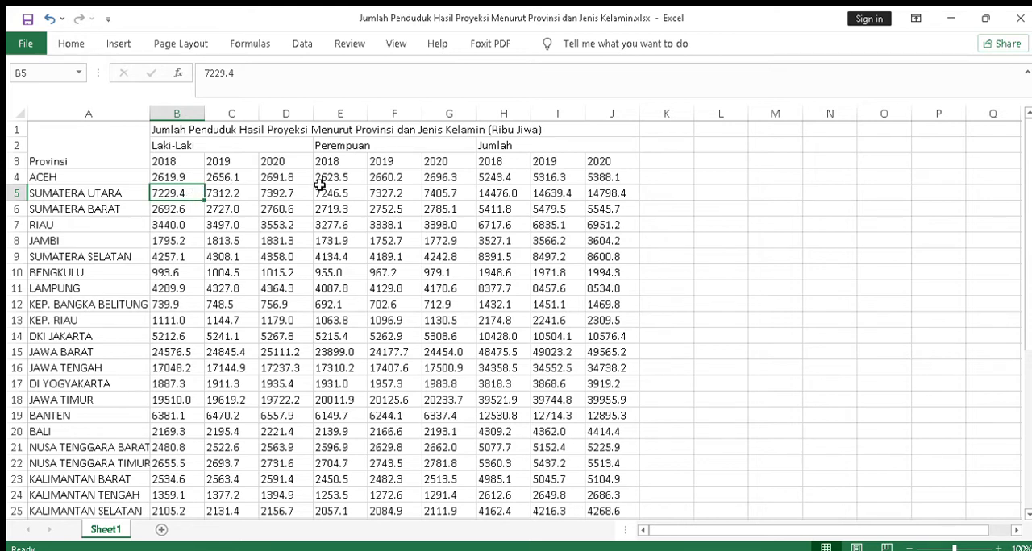
click(666, 194)
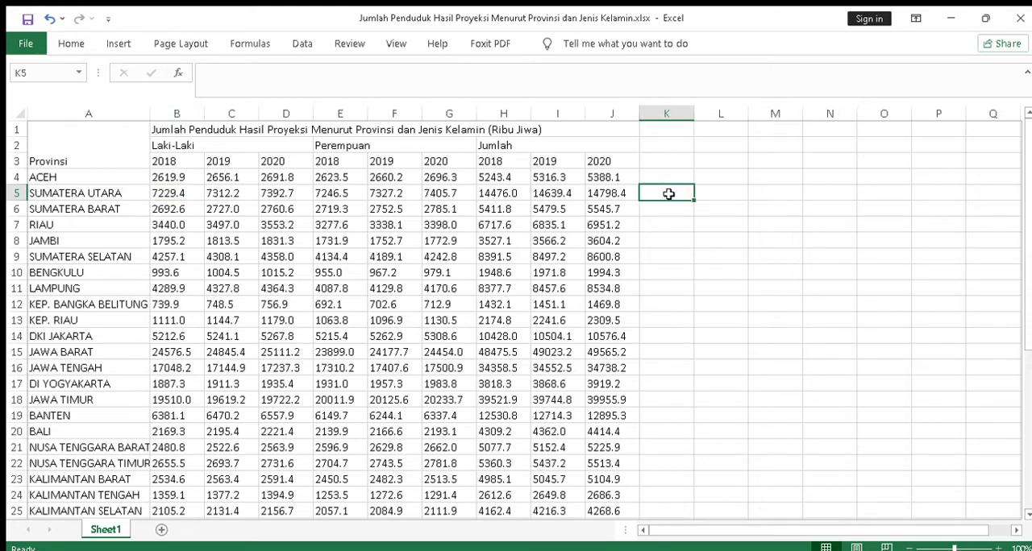
text(=)
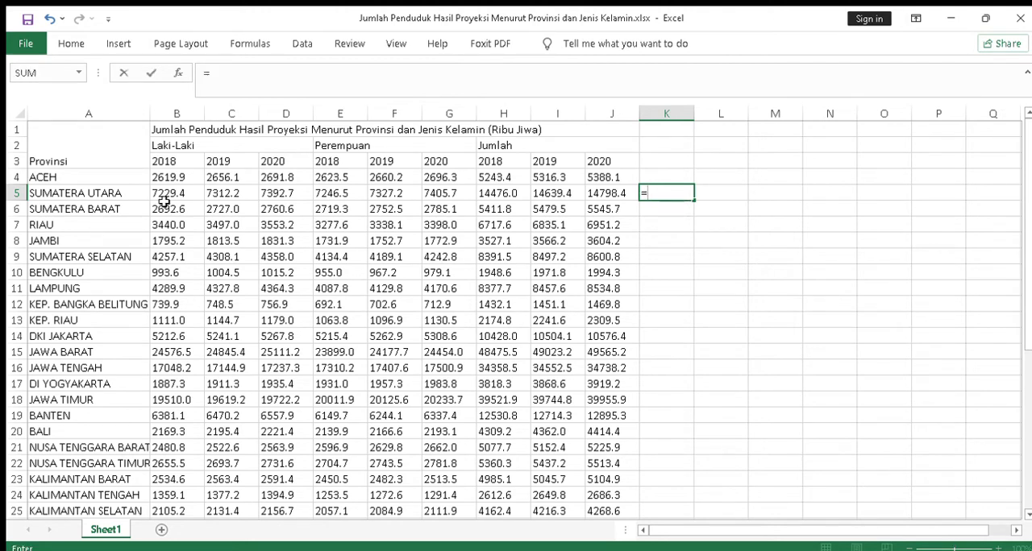
click(174, 193)
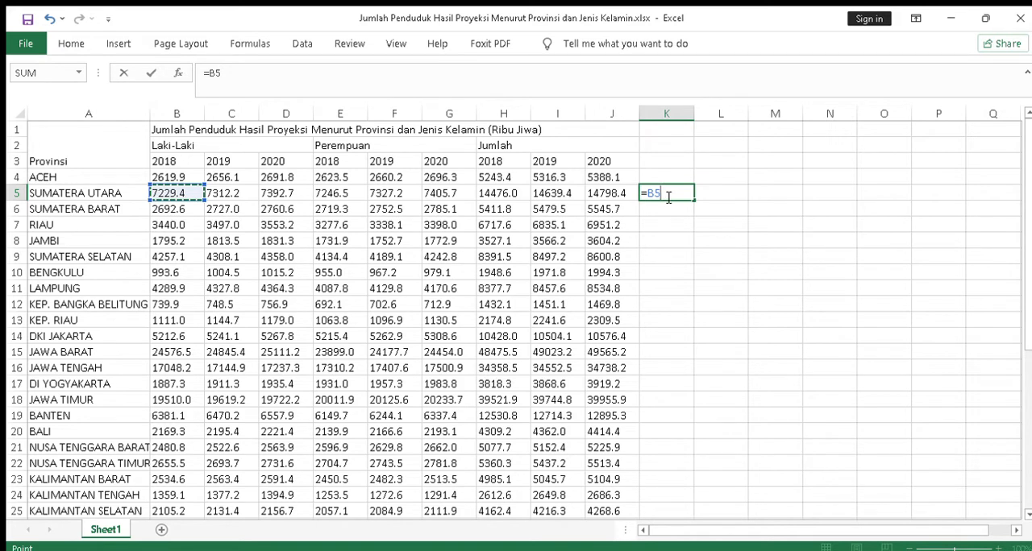
key(BackSpace)
key(BackSpace)
key(BackSpace)
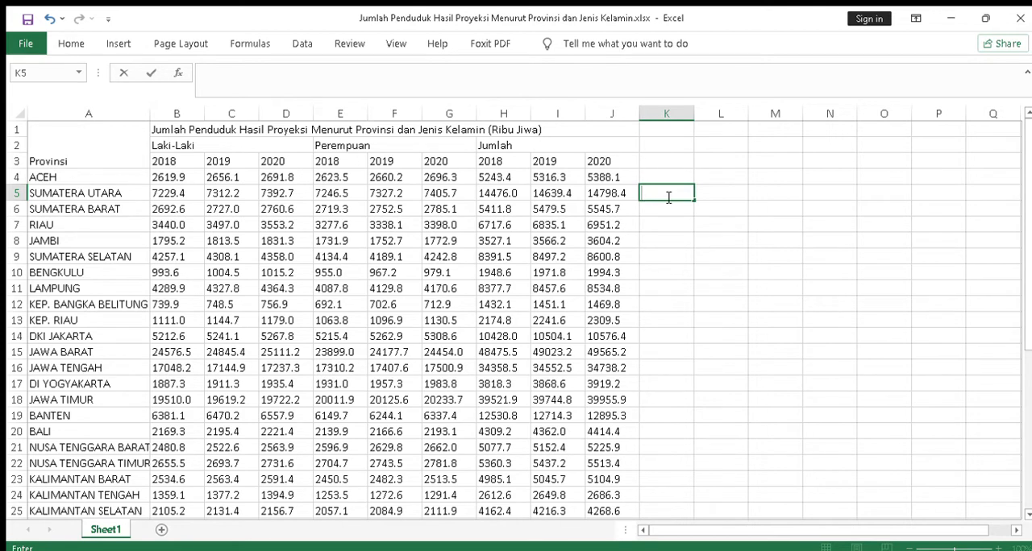
Enter the formula =B5+E5 in cell K5 to add the 2018 male and female figures for Sumatera Utara.
text(=)
click(175, 194)
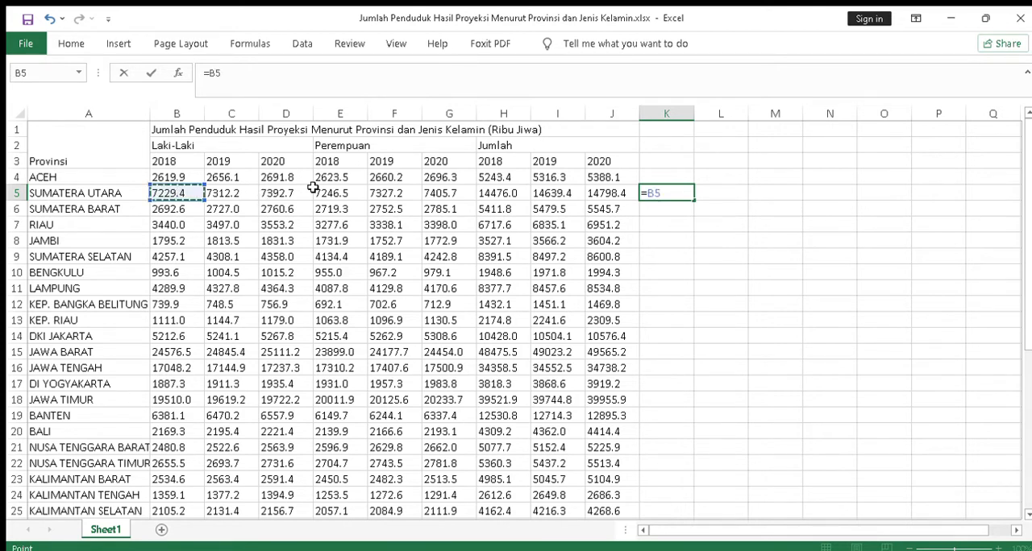
click(234, 72)
text(+)
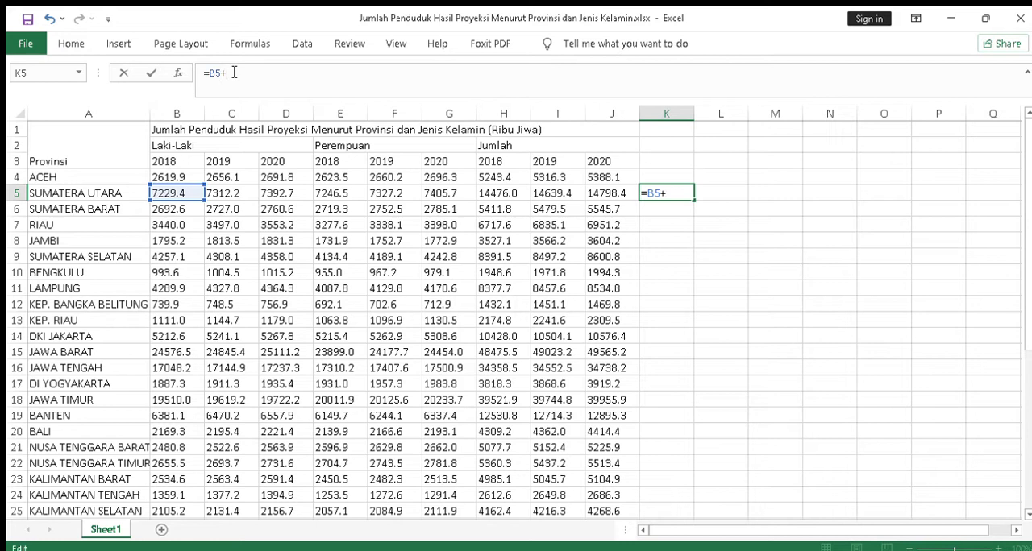
click(344, 191)
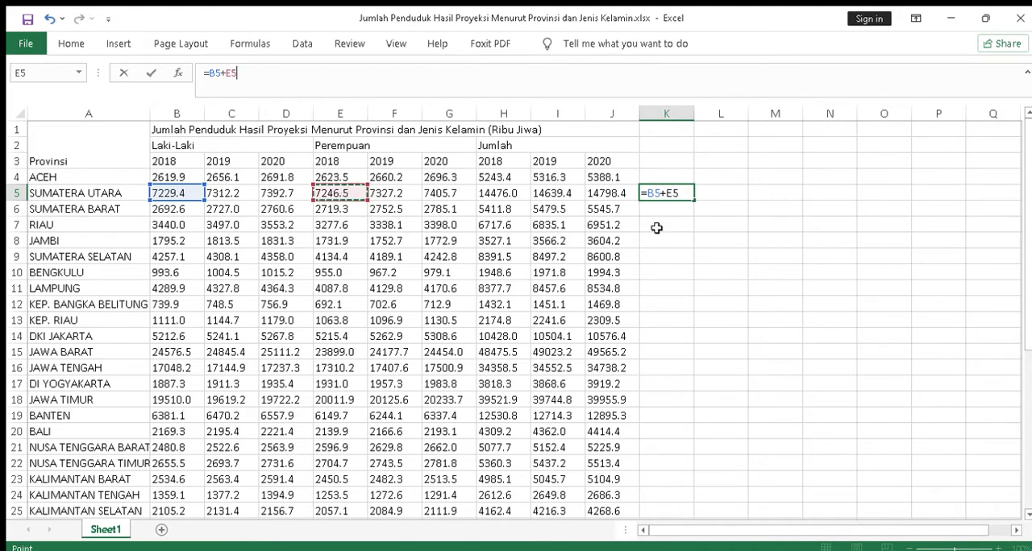
key(Return)
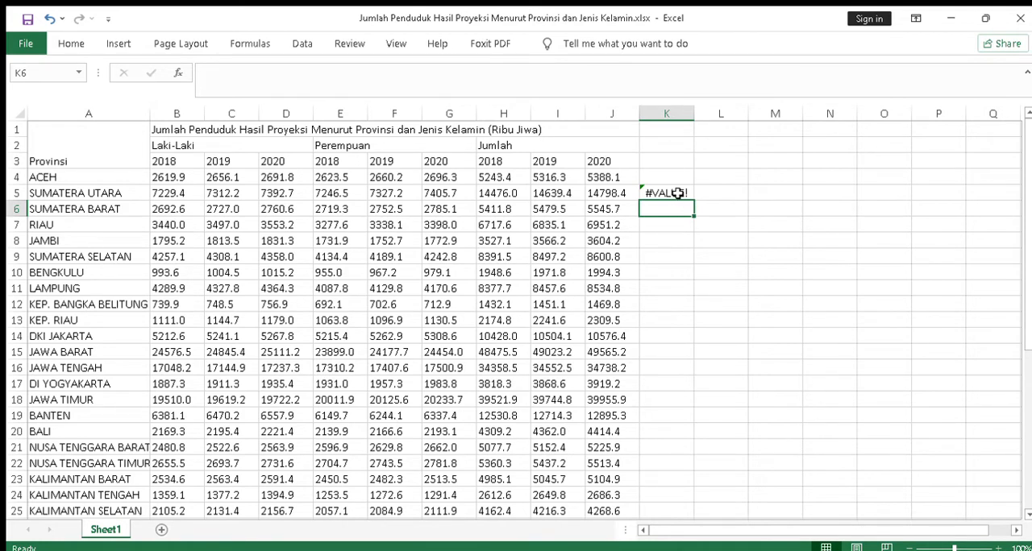
Inspect the formula in K5 and its source cell B5, and clear K5.
click(677, 194)
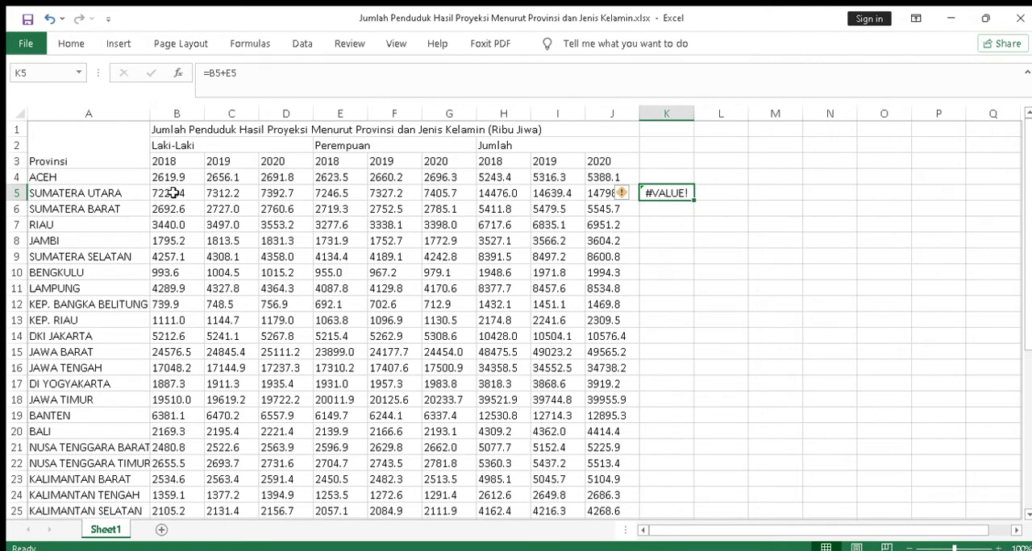
click(171, 193)
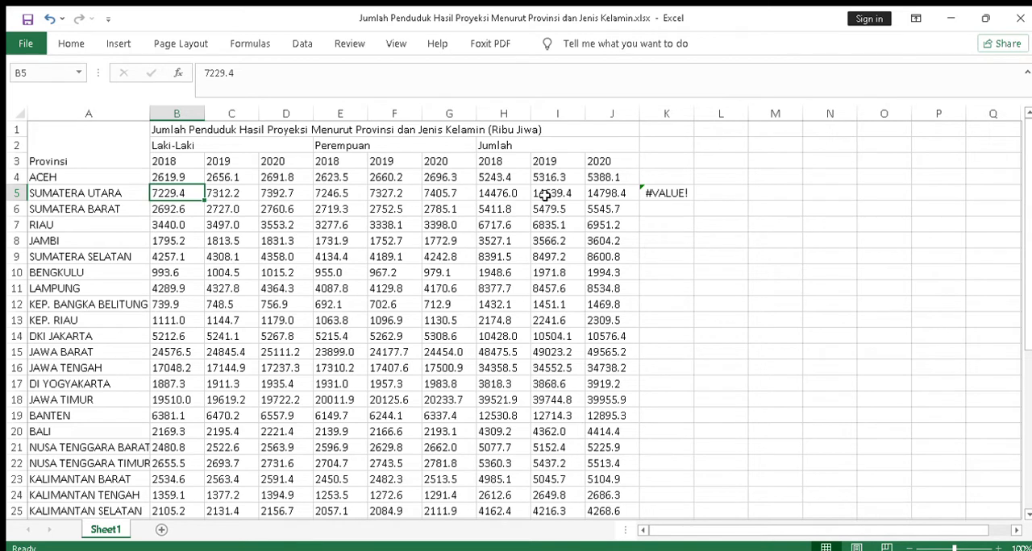
click(668, 193)
key(Delete)
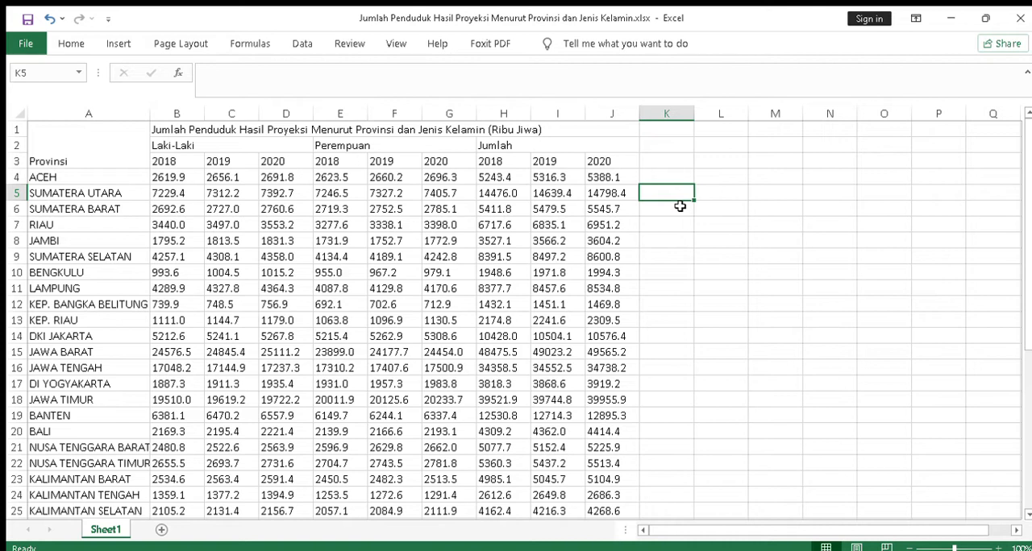
Enter 5.000 in cell K5 as a number format test and clear it.
text(5.000)
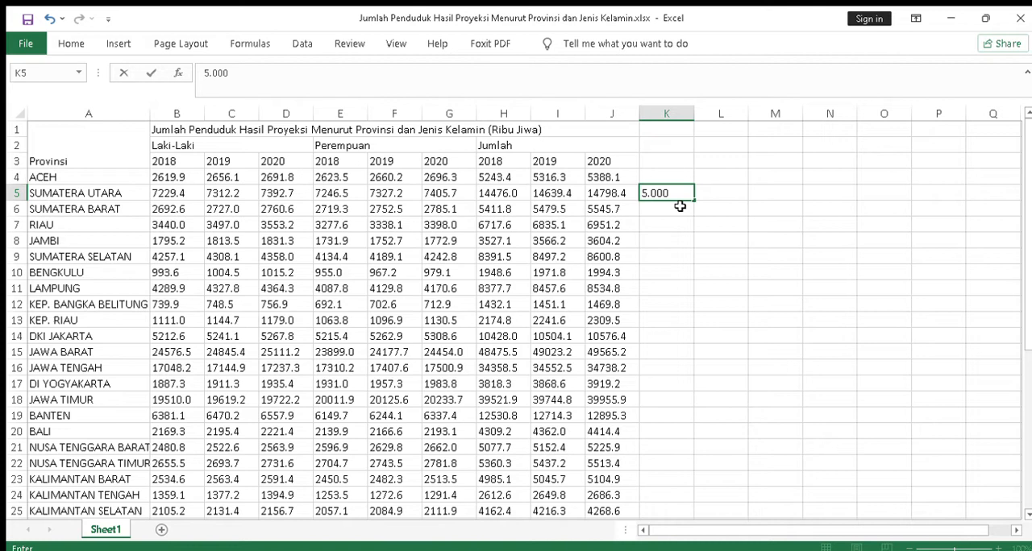
key(Return)
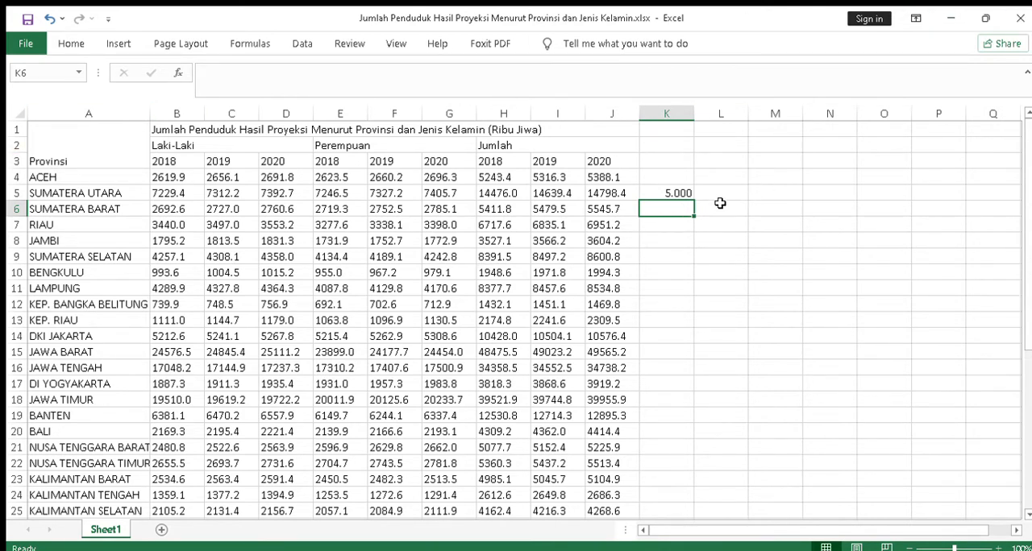
click(669, 193)
key(Delete)
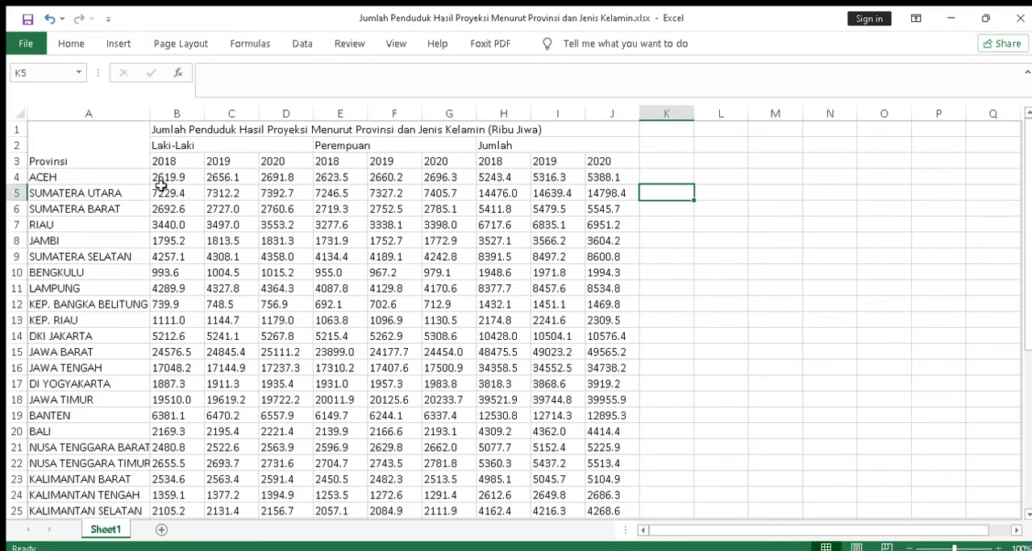
Replace the decimal points with commas in all population figures in the range B4:J38.
drag(159, 182, 286, 209)
drag(482, 288, 612, 484)
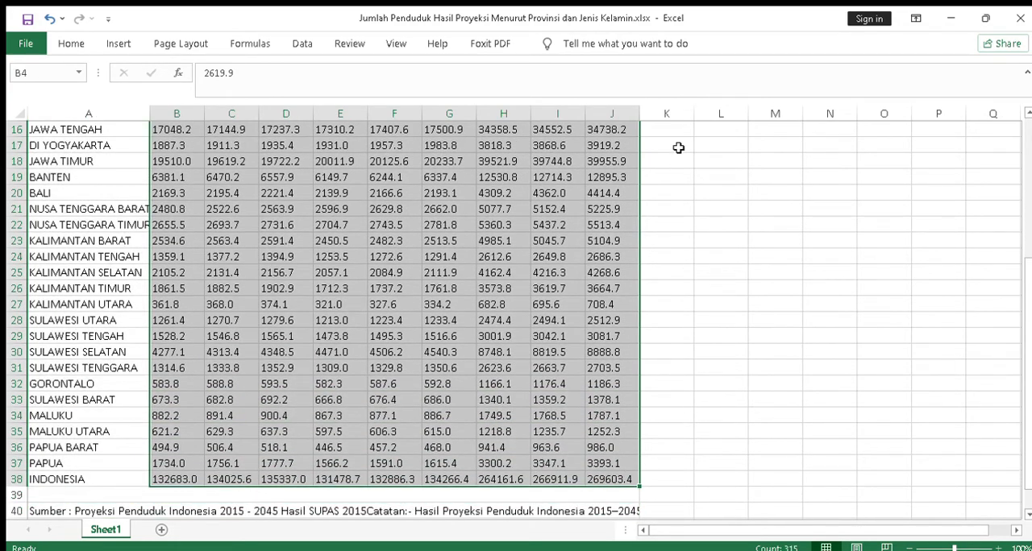
scroll(746, 255, up, 5)
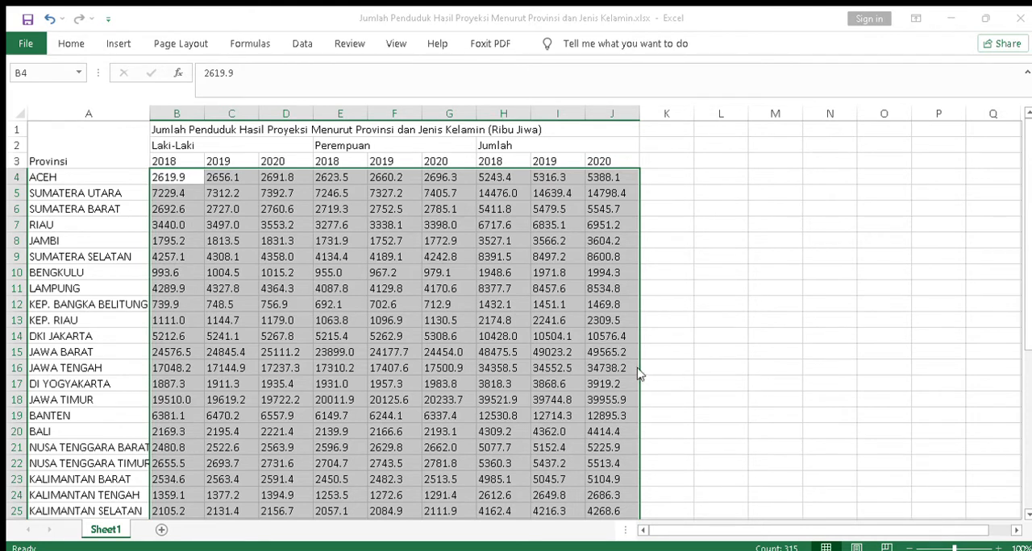
click(587, 377)
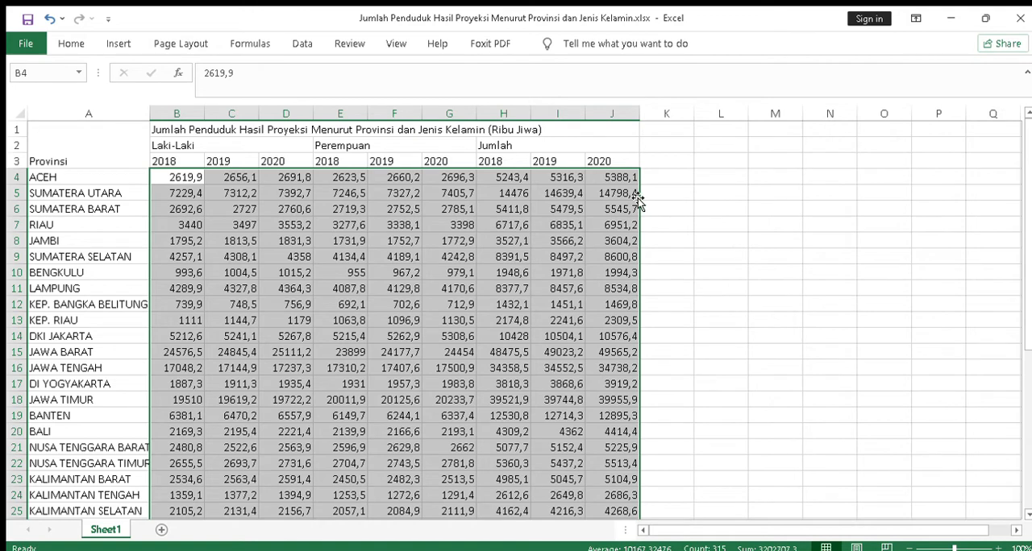
click(685, 209)
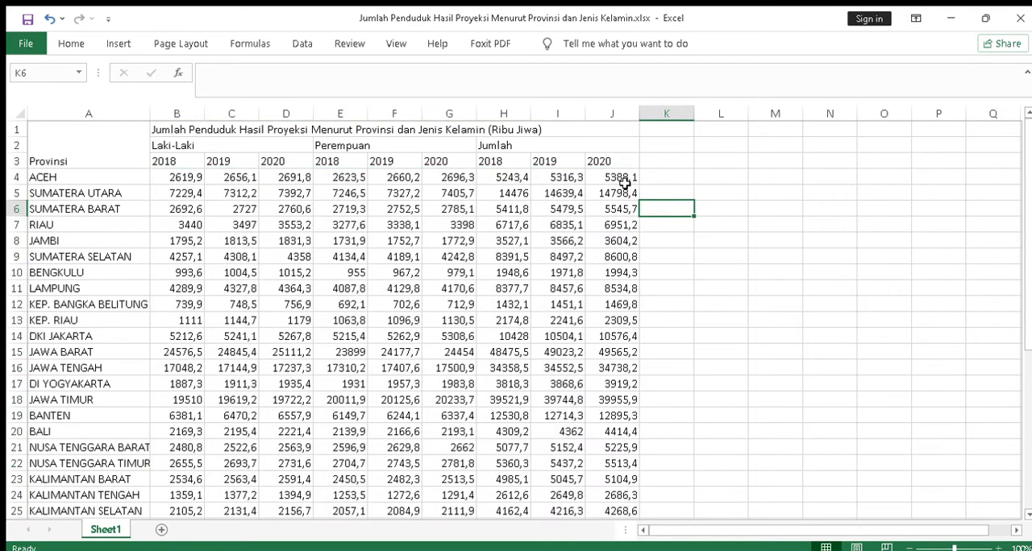
Enter the test value 5.000 in cell L4.
click(714, 179)
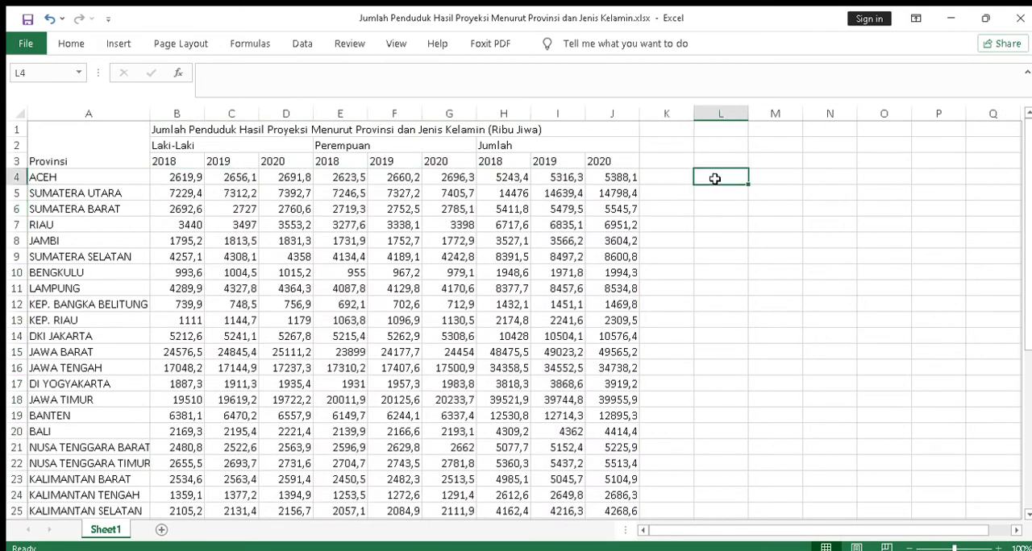
text(5.0000)
key(BackSpace)
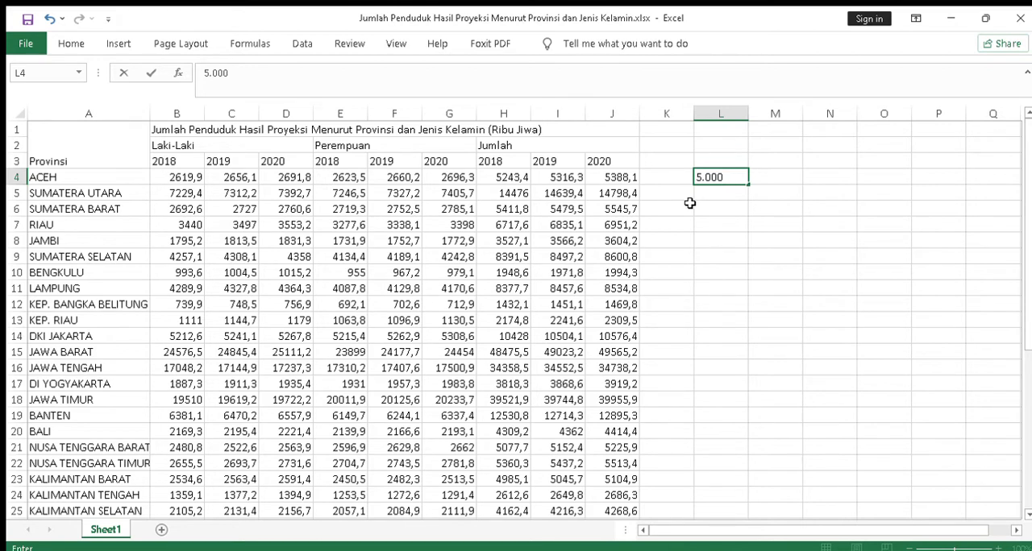
key(Return)
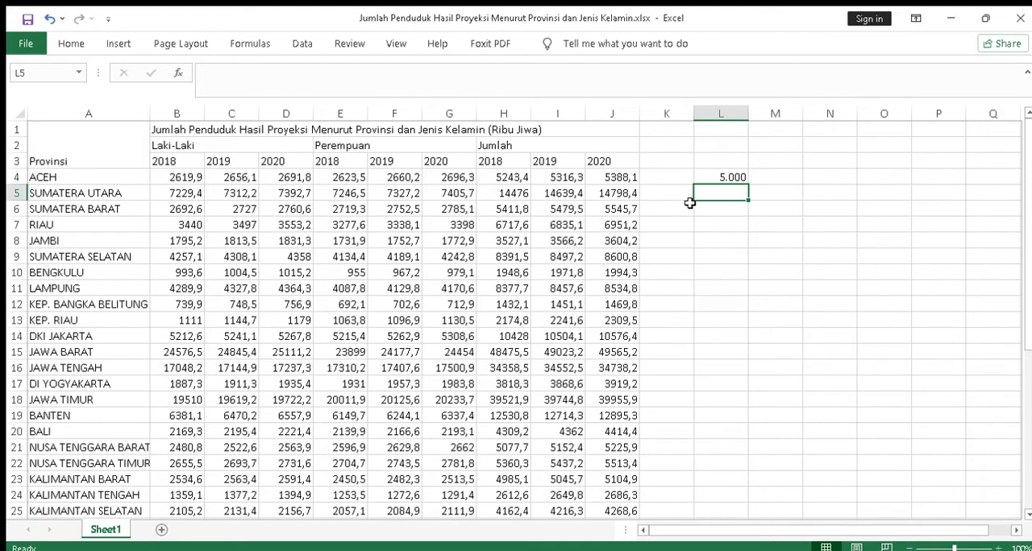
Enter the test value 5000,4 in cell L5 and clear both test values from L4:L5.
text(500)
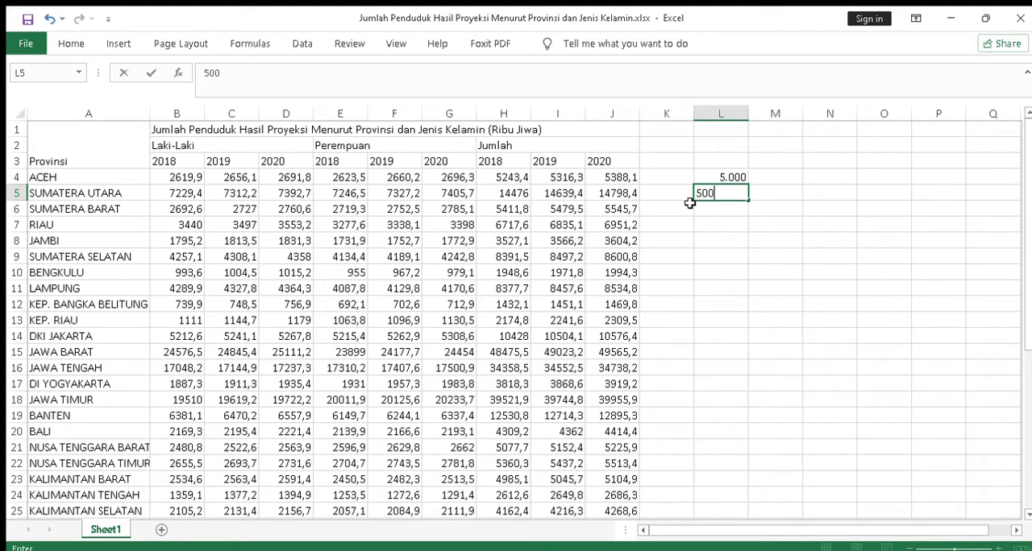
text(0,4)
key(Return)
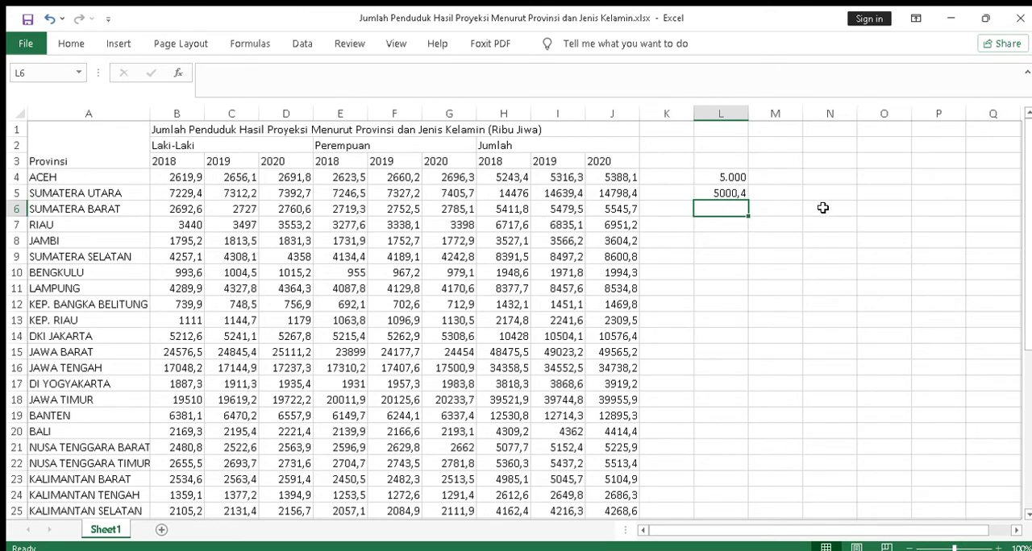
drag(735, 179, 732, 199)
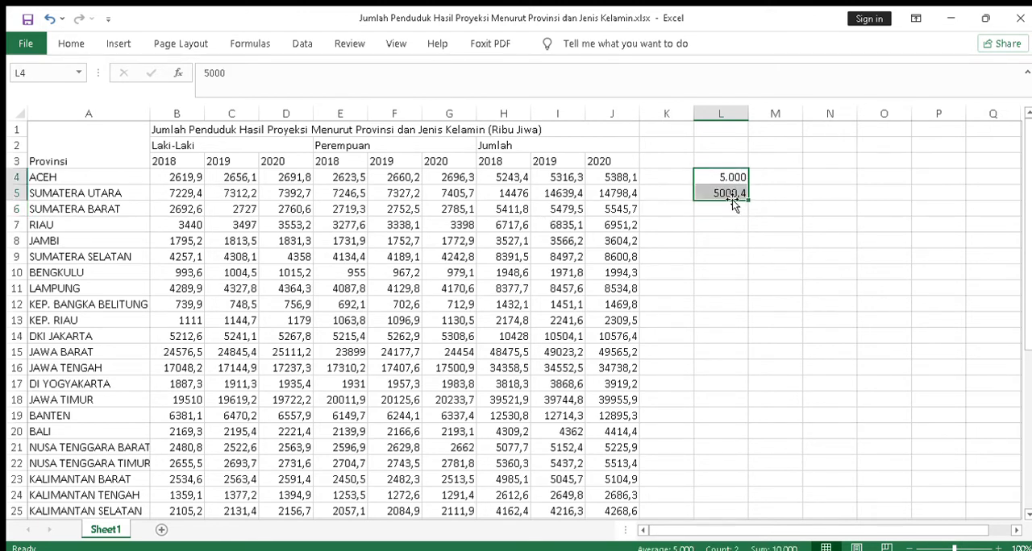
key(Delete)
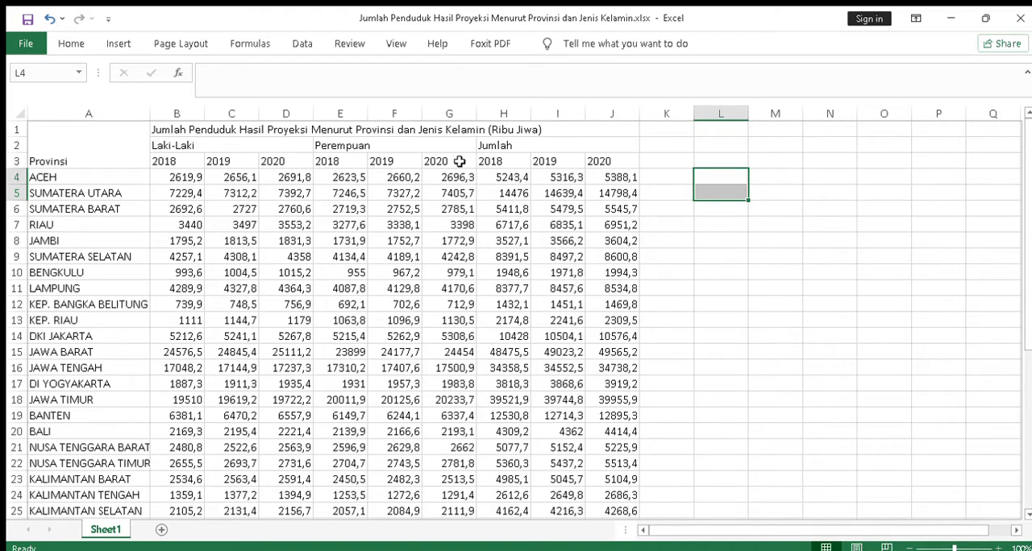
Enter the formula =B4+E4 in cell K4 to add the 2018 male and female figures for Aceh.
click(680, 178)
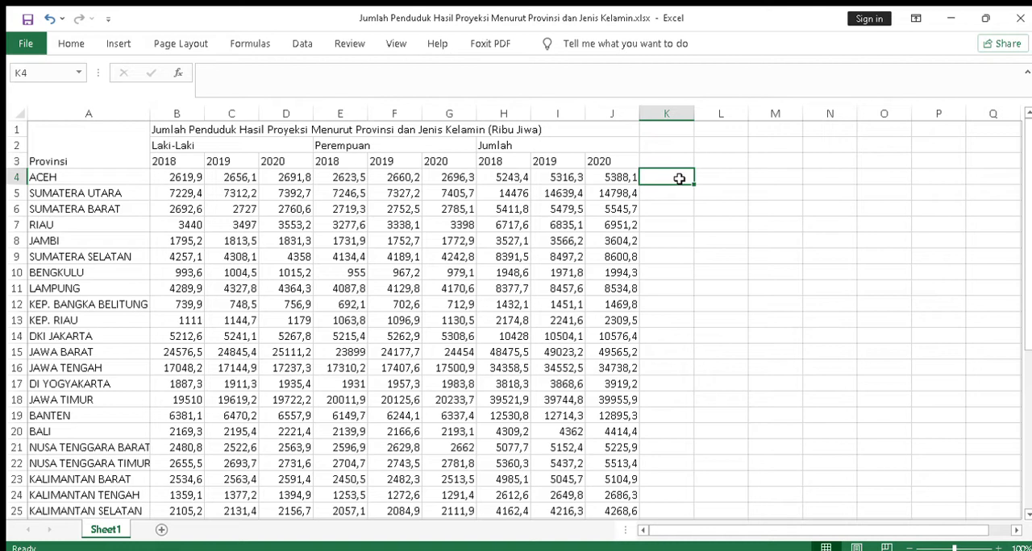
text(=)
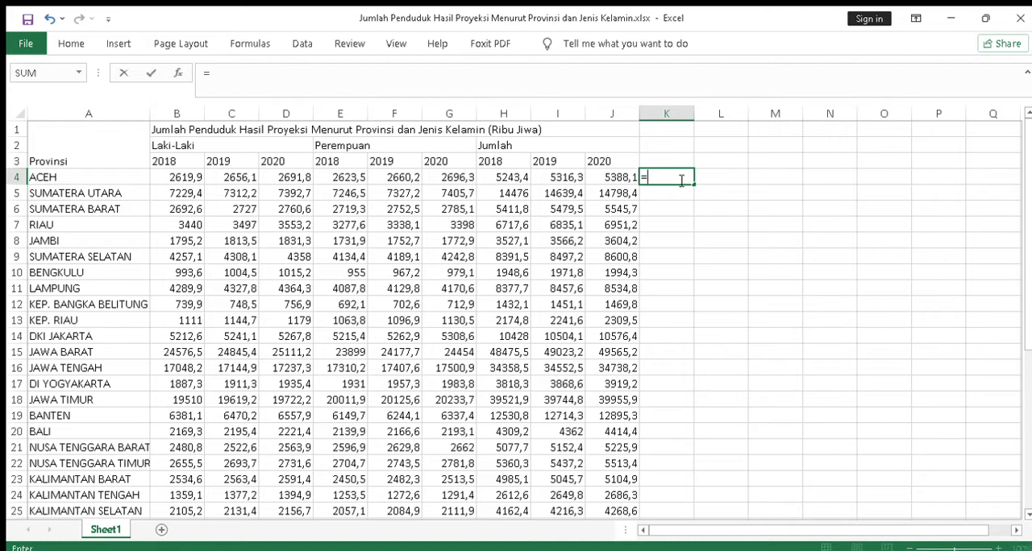
click(181, 177)
text(+)
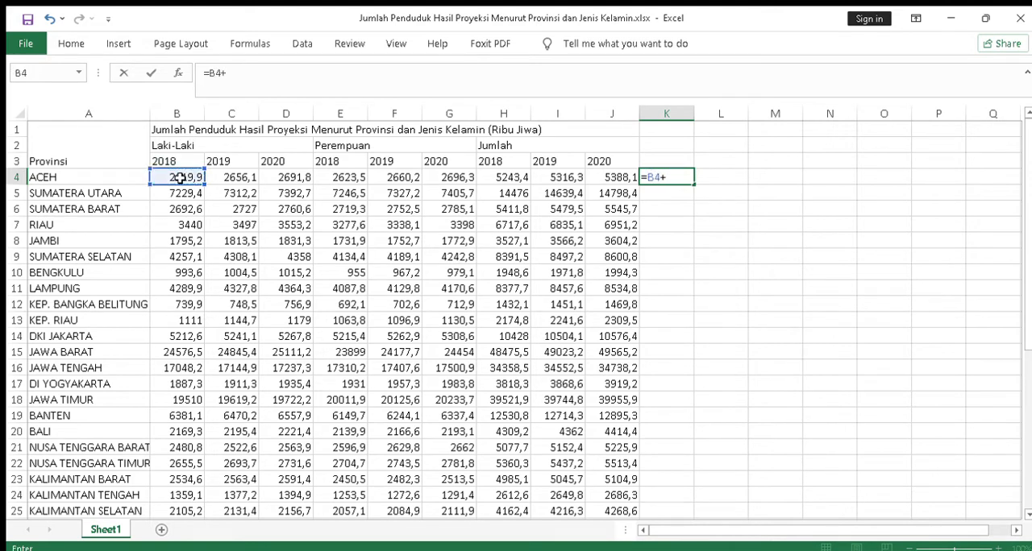
click(344, 177)
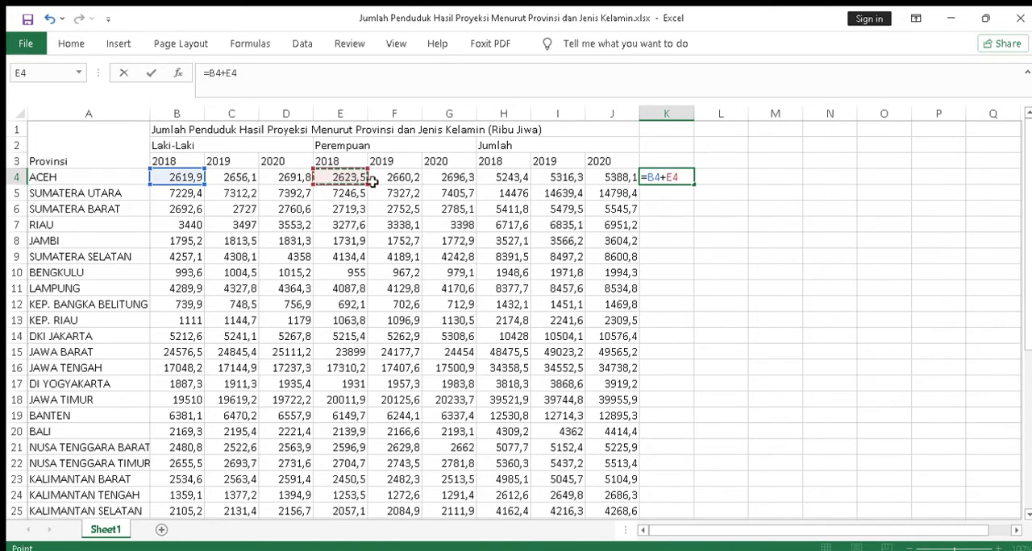
key(Return)
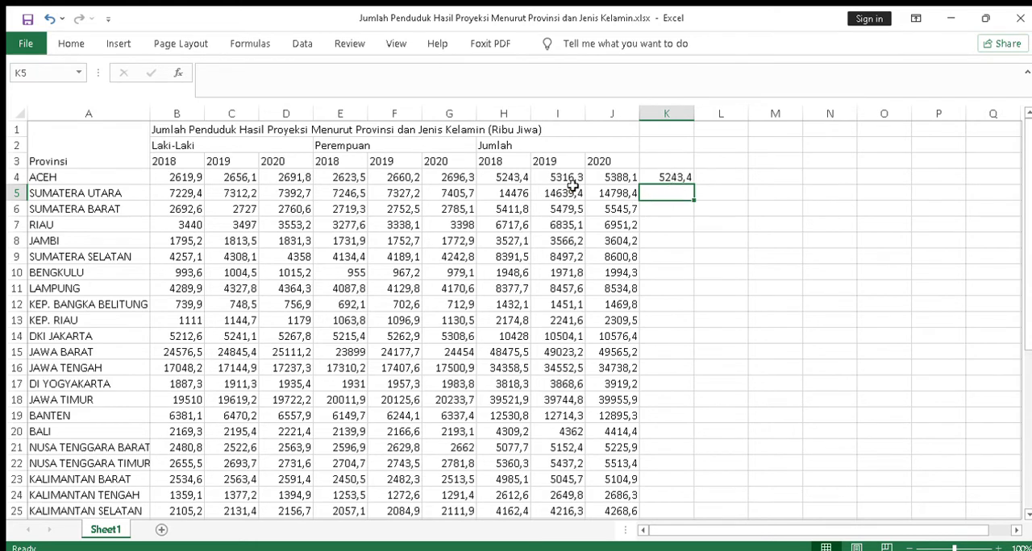
Compare the sum in K4 with Aceh's 2018 total in H4, and clear K4.
click(495, 183)
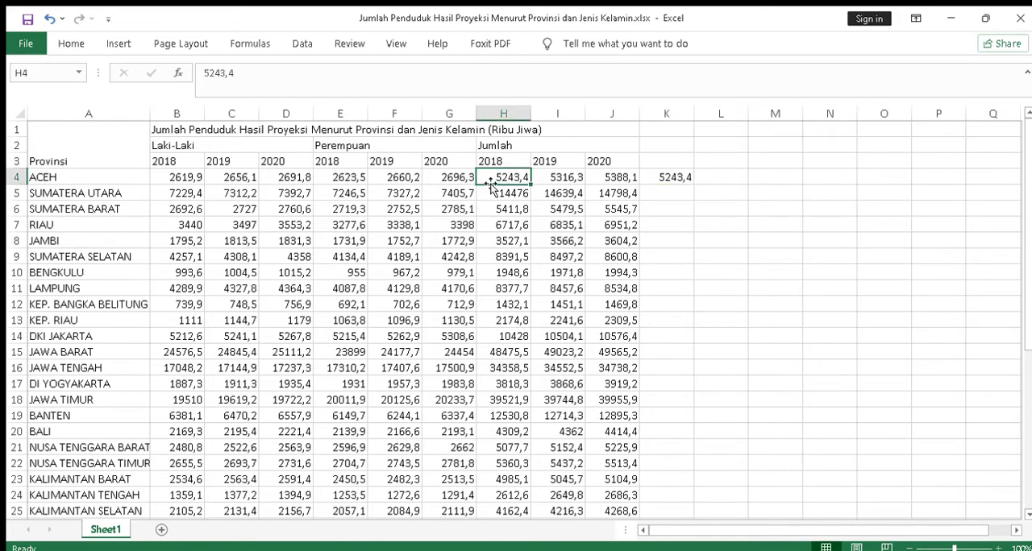
click(683, 176)
key(Delete)
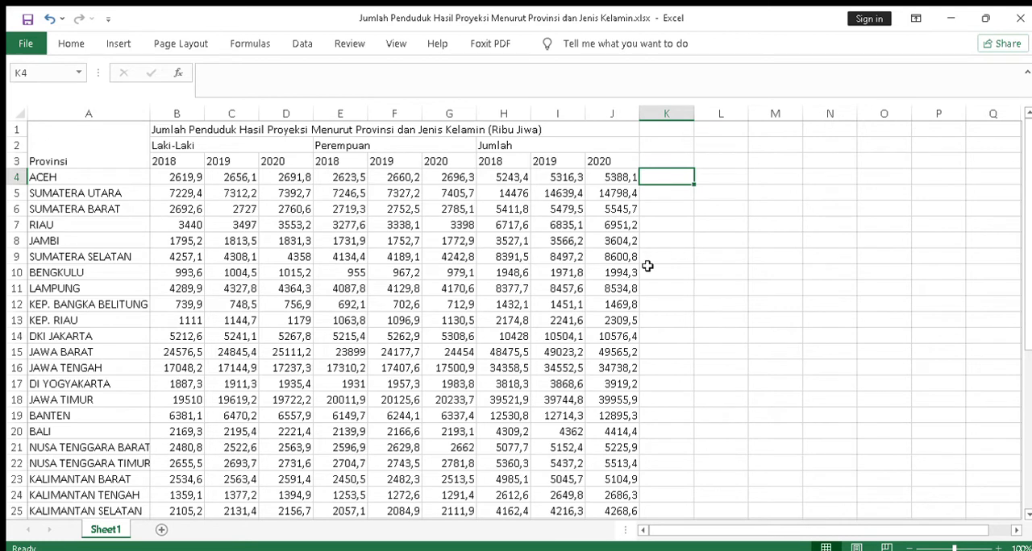
key(Up)
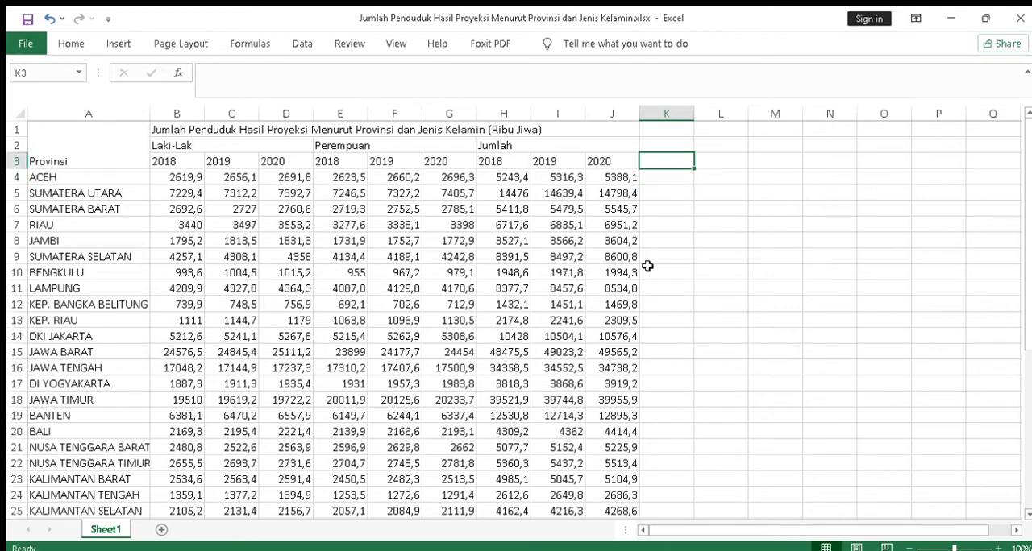
Enter the column heading SR2018 in cell K3, beside the 2020 totals column.
text(SR)
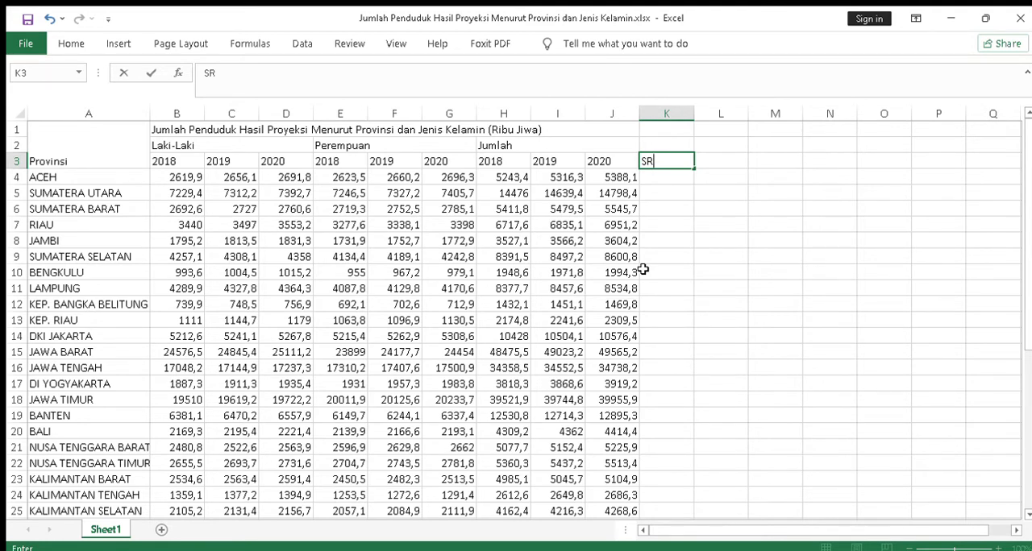
text(2018)
click(660, 182)
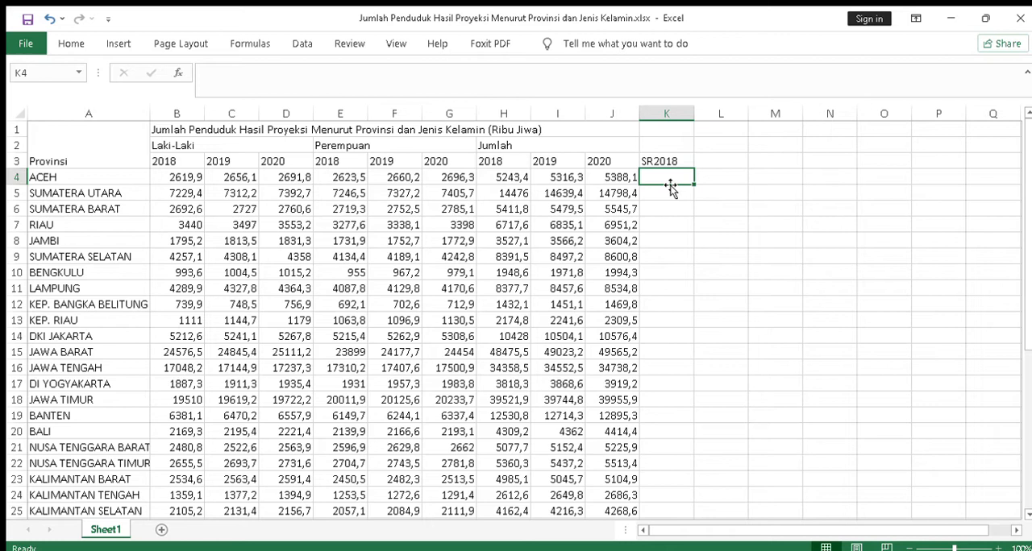
Enter the formula =B4/E4*100 in cell K4 to calculate Aceh's 2018 male-to-female sex ratio.
text(=)
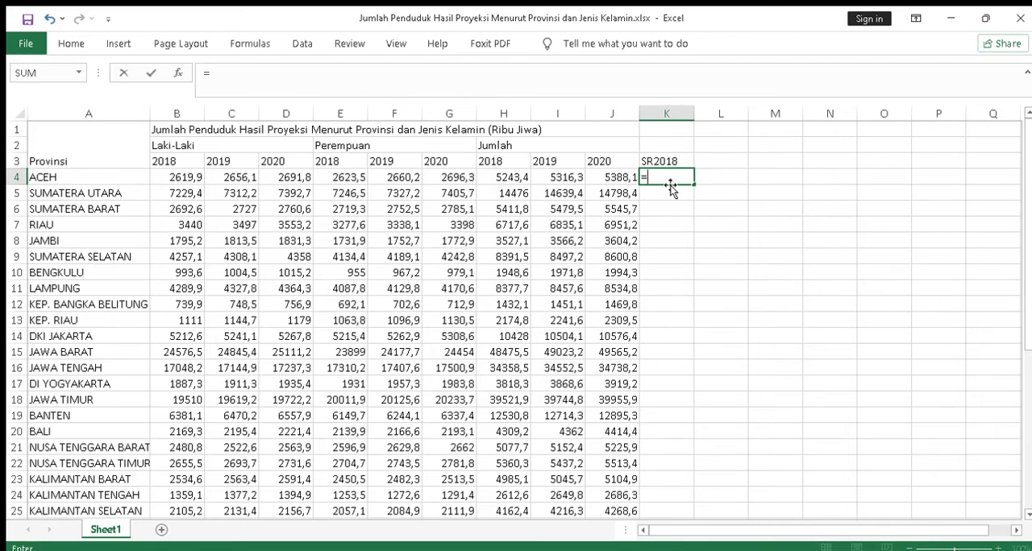
click(178, 176)
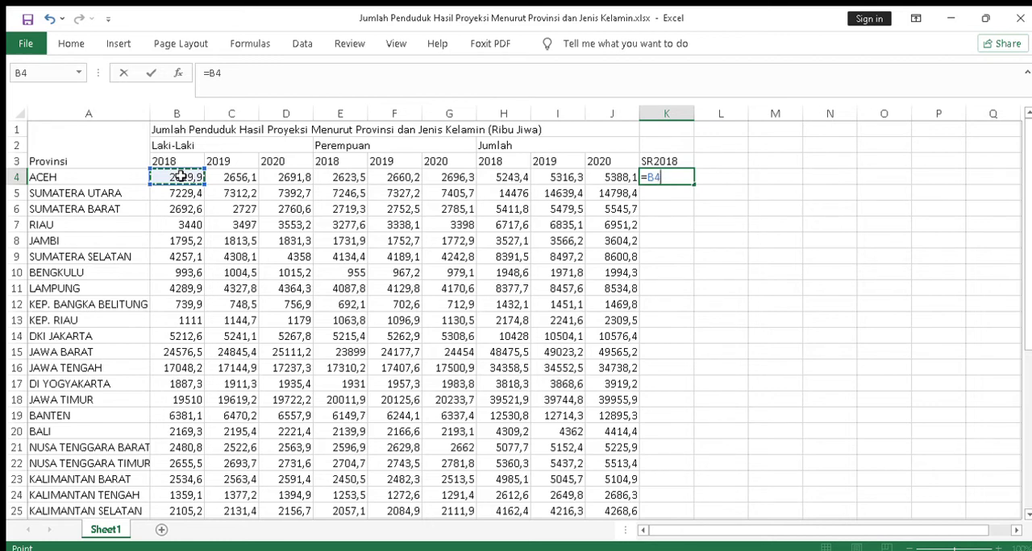
text(/)
click(337, 178)
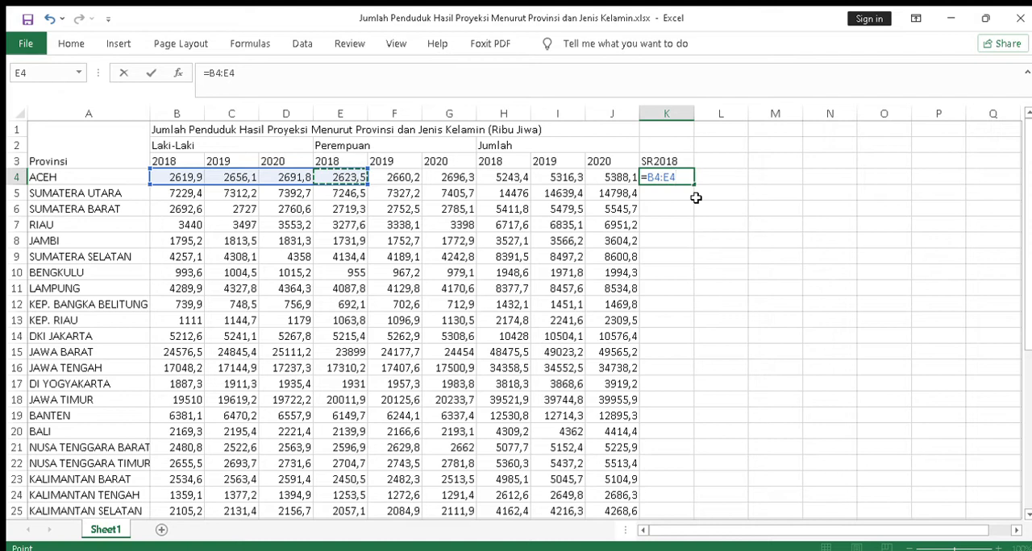
key(BackSpace)
key(BackSpace)
key(BackSpace)
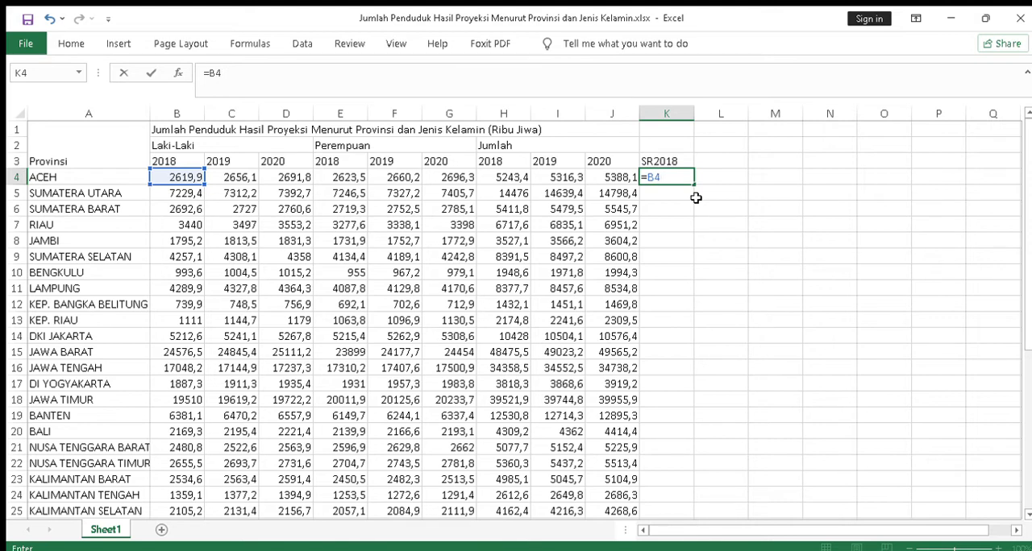
text(/)
click(345, 178)
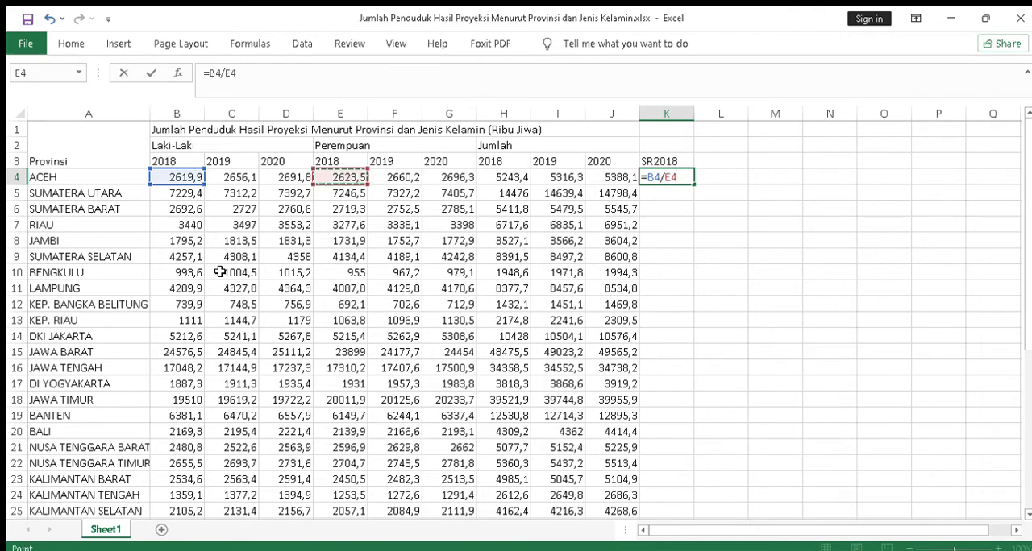
text(*100)
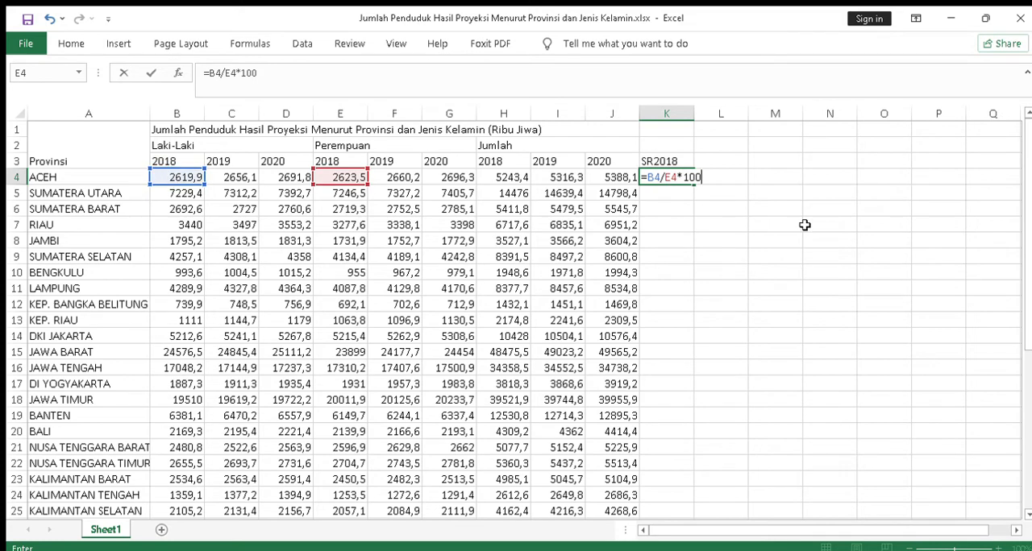
key(Return)
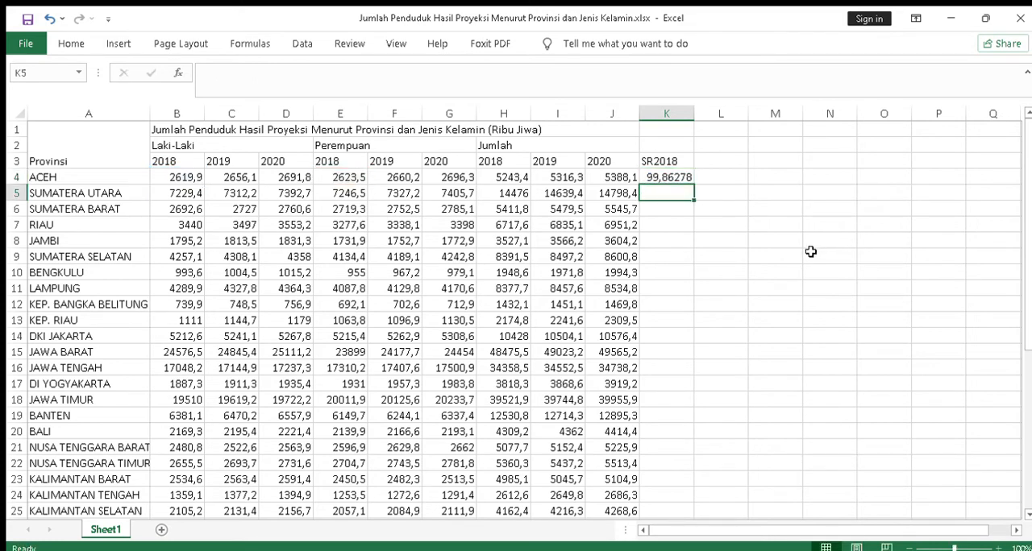
Fill the sex ratio formula from K4 down through the Indonesia row in K38.
click(685, 177)
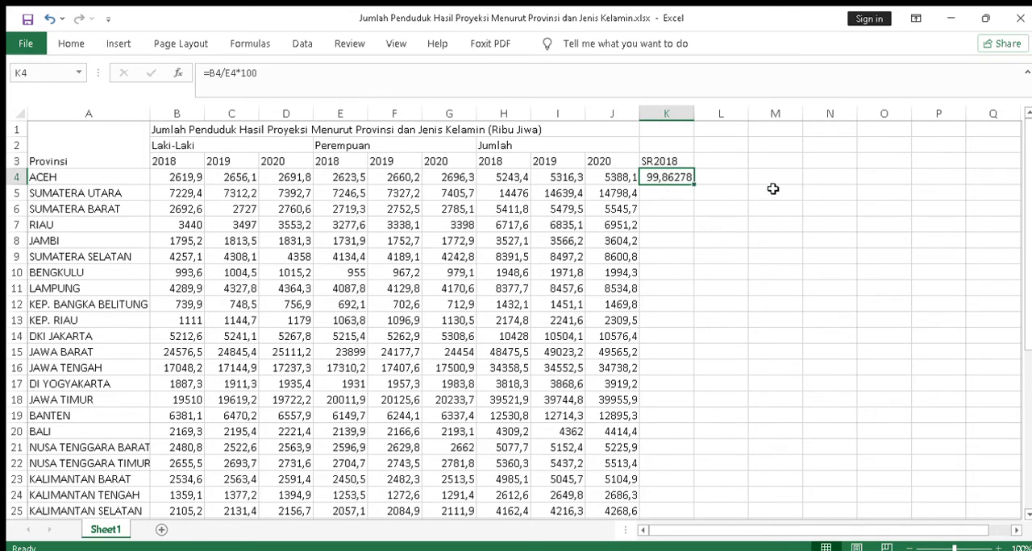
drag(693, 184, 693, 183)
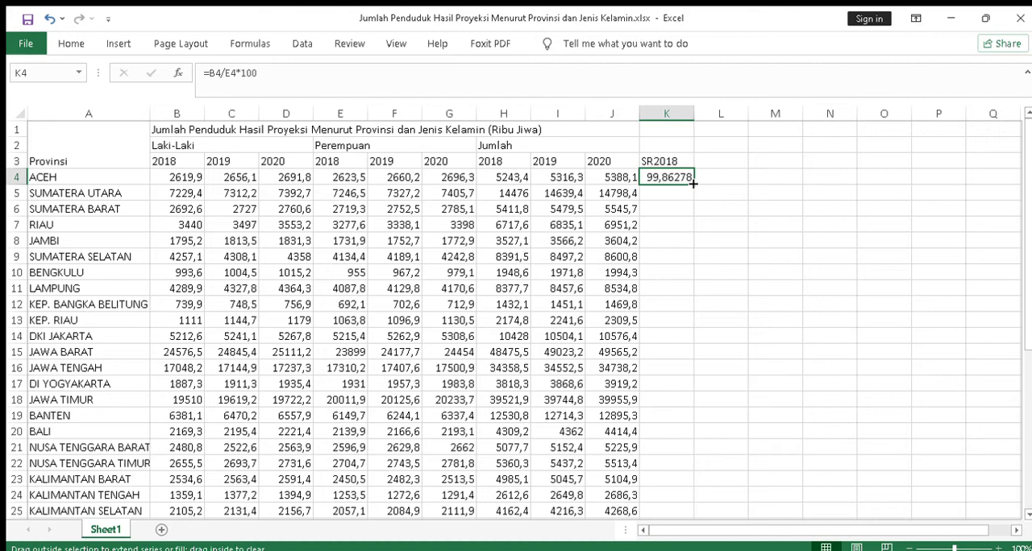
drag(692, 184, 689, 481)
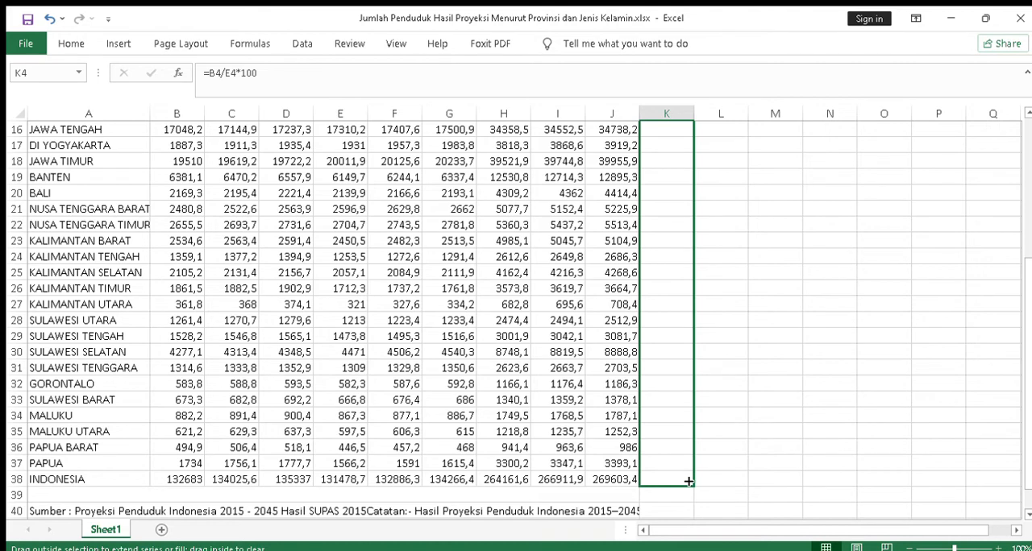
drag(689, 481, 689, 483)
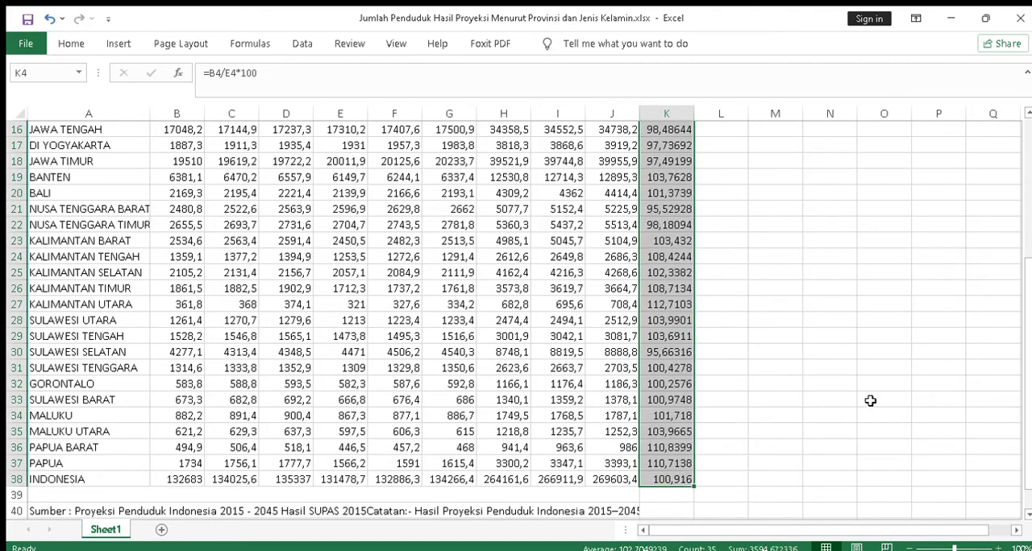
Format the SR2018 ratios in K4:K38 to show no decimal places and check the column.
scroll(864, 402, up, 5)
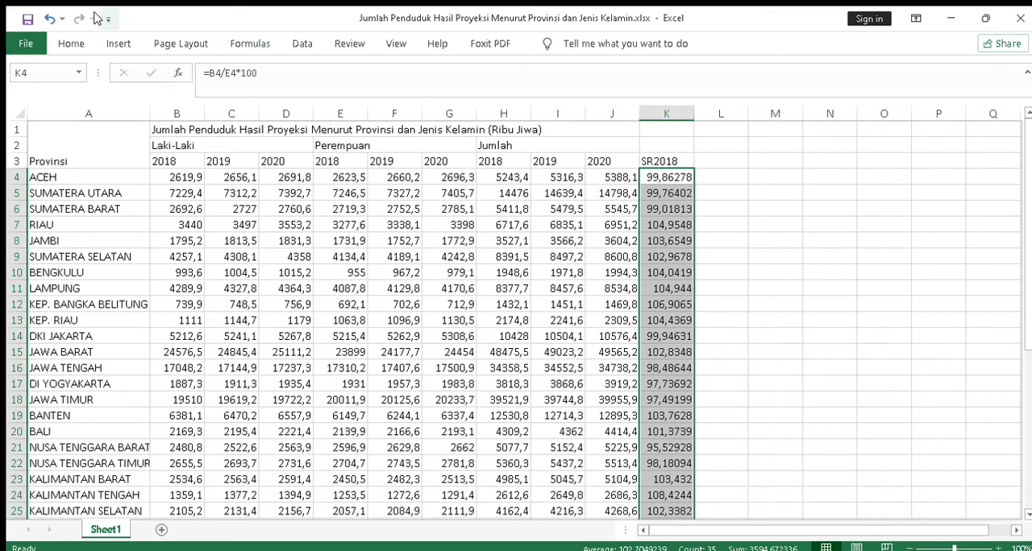
click(72, 43)
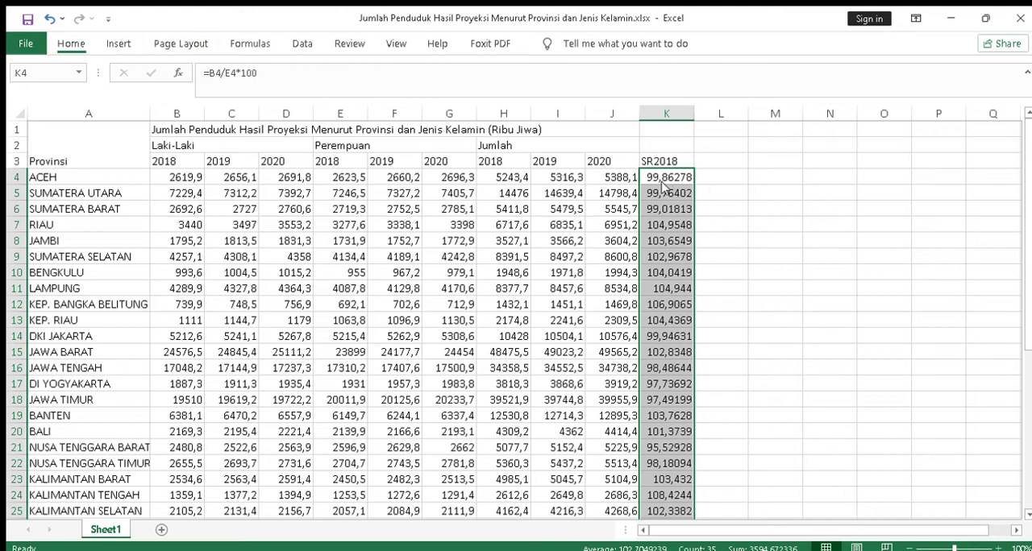
click(562, 92)
click(563, 92)
click(563, 93)
click(562, 93)
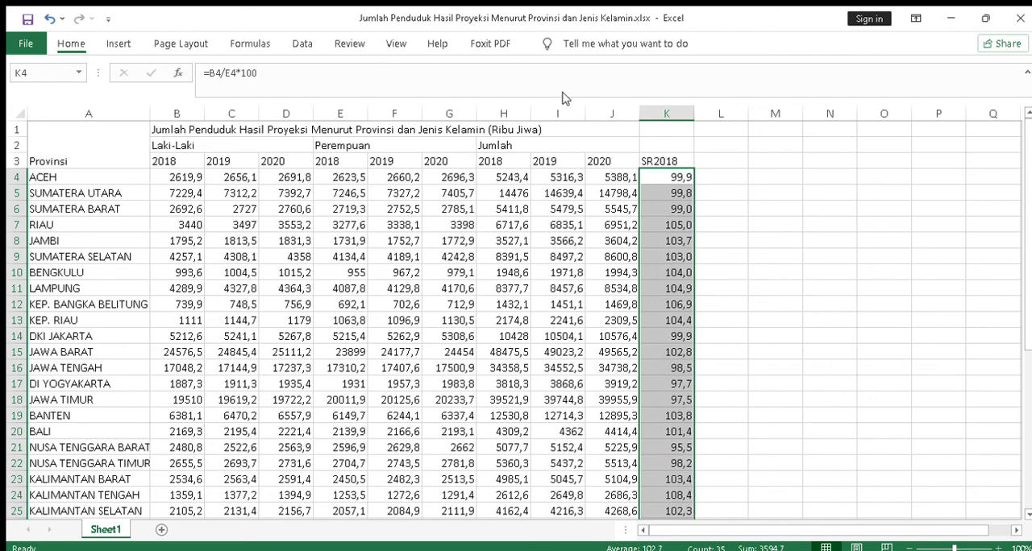
click(563, 98)
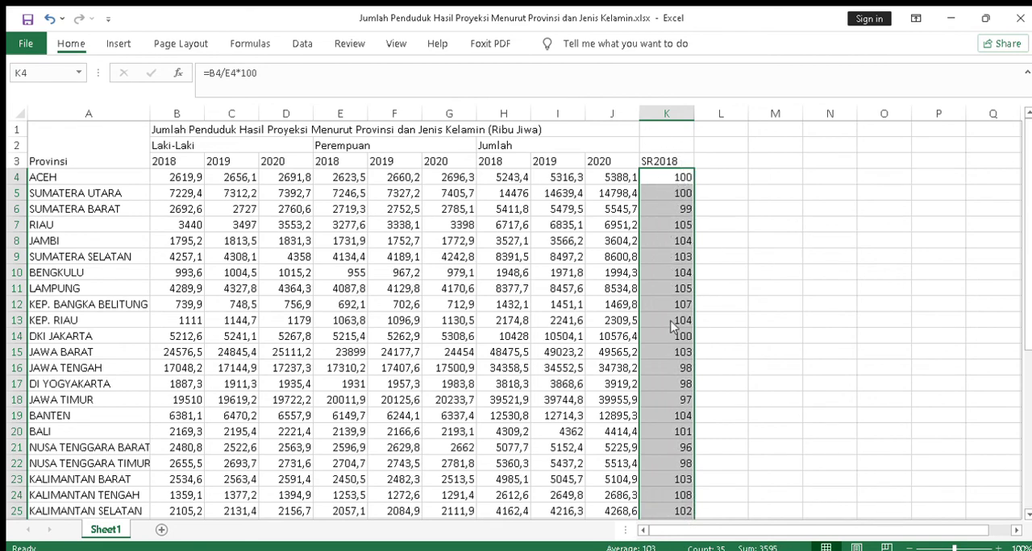
scroll(682, 400, down, 4)
scroll(682, 400, up, 5)
click(669, 174)
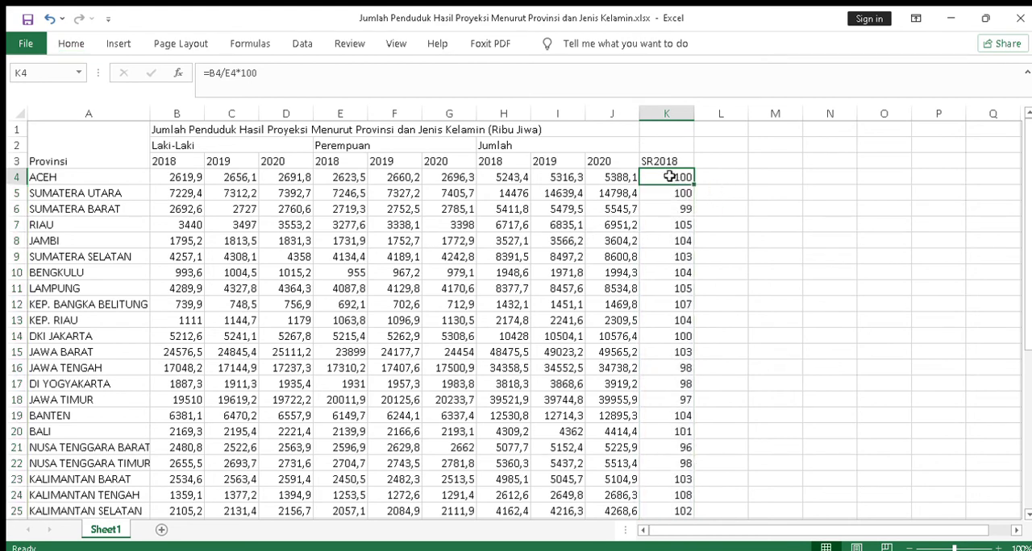